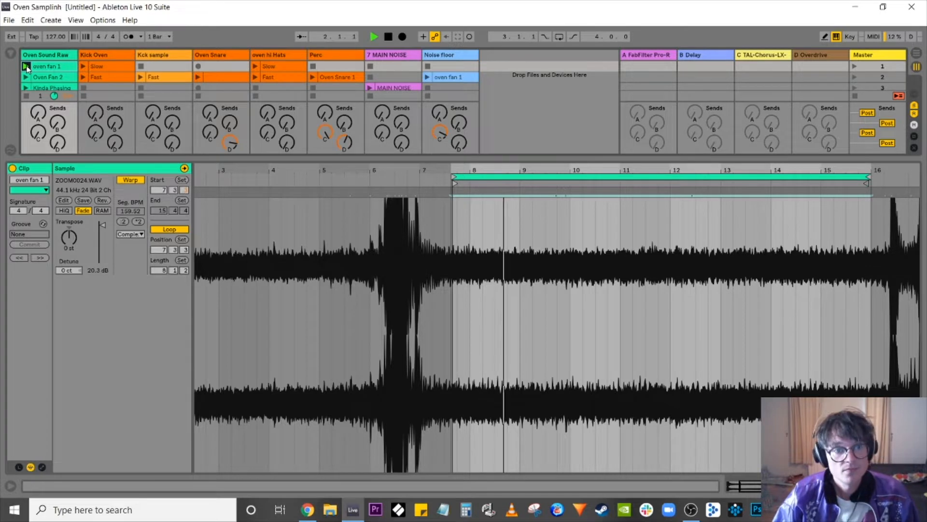
Audition the Oven Fan 2 clip on the Oven Sound Raw track, look at its waveform, and stop it
click(916, 486)
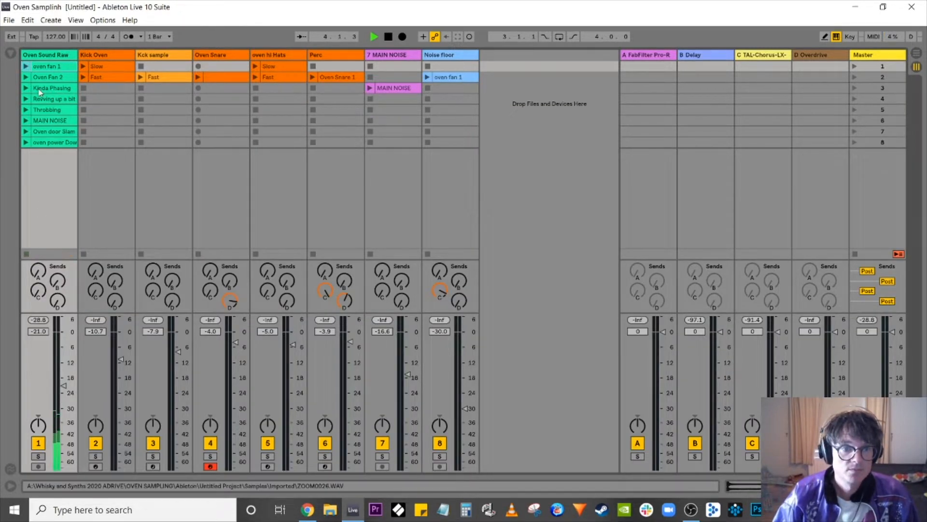
click(27, 78)
double_click(36, 77)
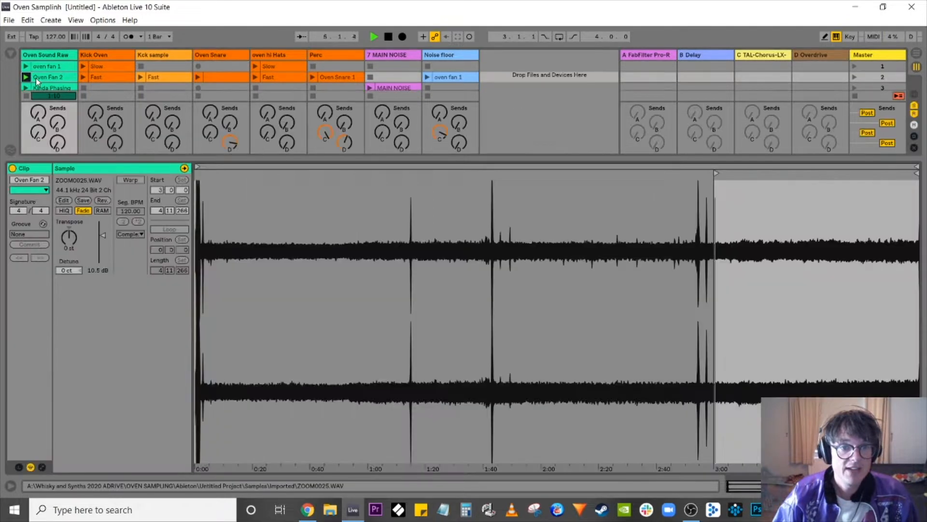
click(916, 486)
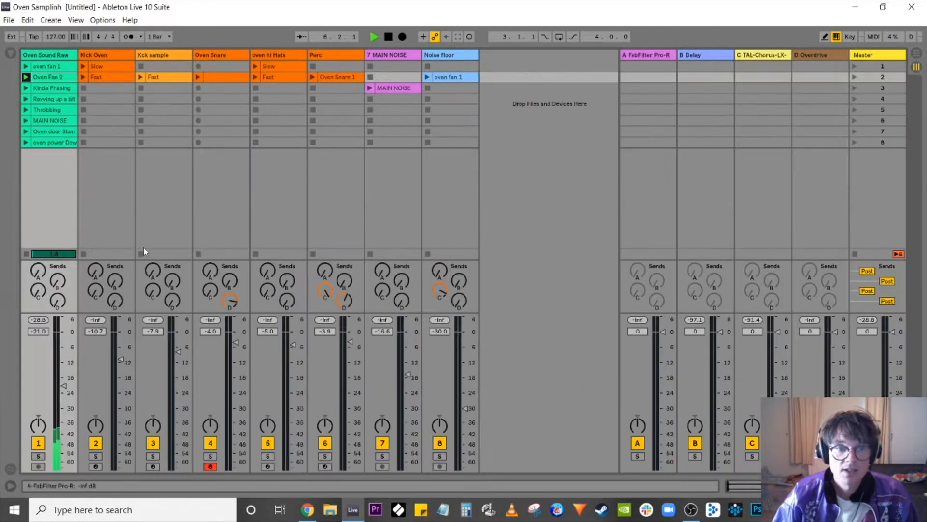
click(26, 254)
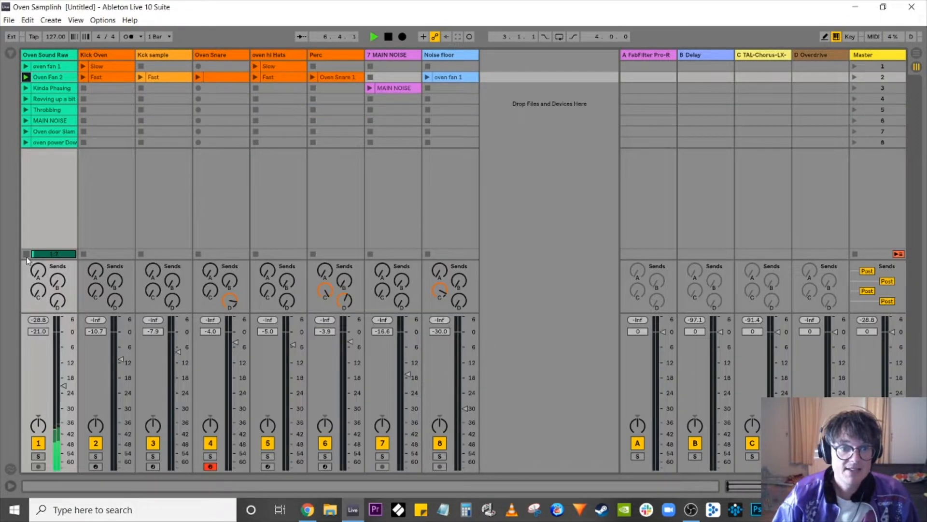
Play the MAIN NOISE clip on the Oven Sound Raw track, set the track's volume to -17.8 dB, and stop the clip
click(26, 121)
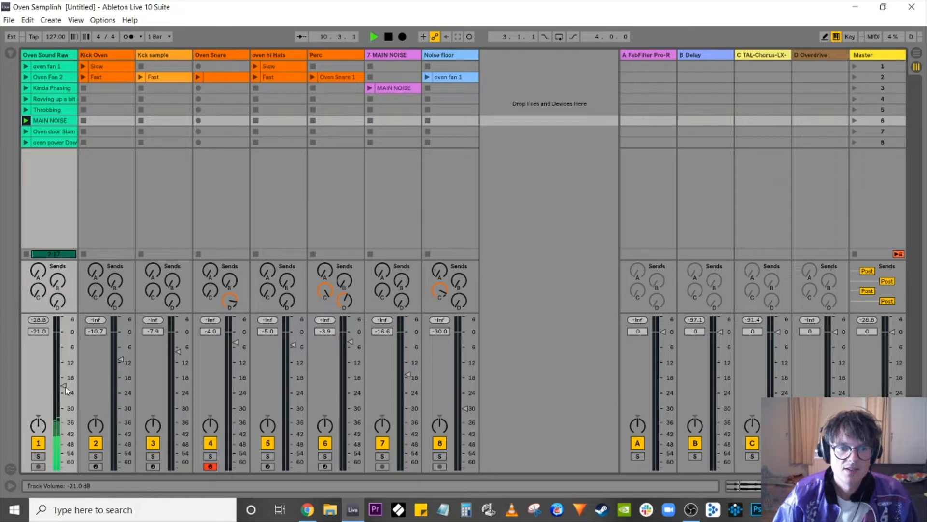
drag(65, 391, 63, 377)
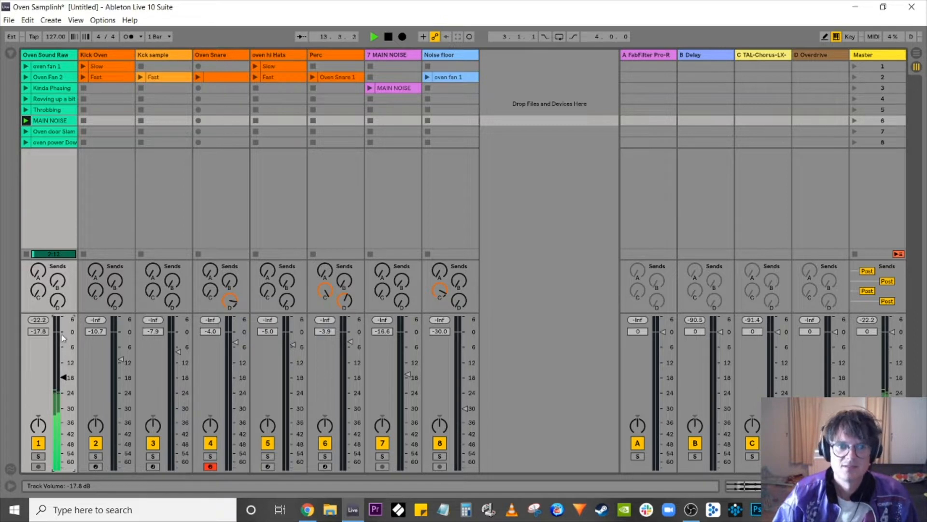
click(26, 254)
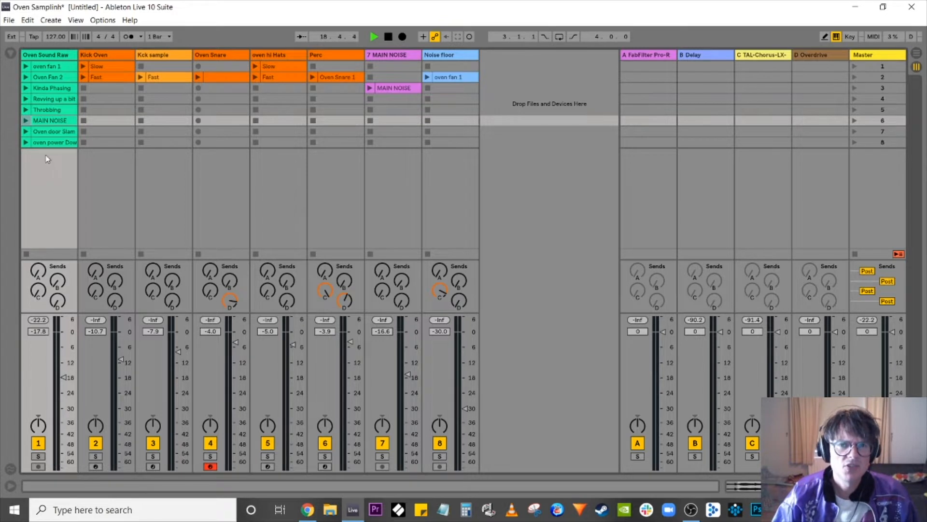
Examine the waveform of the Oven door Slam clip and audition it before returning to the mixer view
double_click(32, 132)
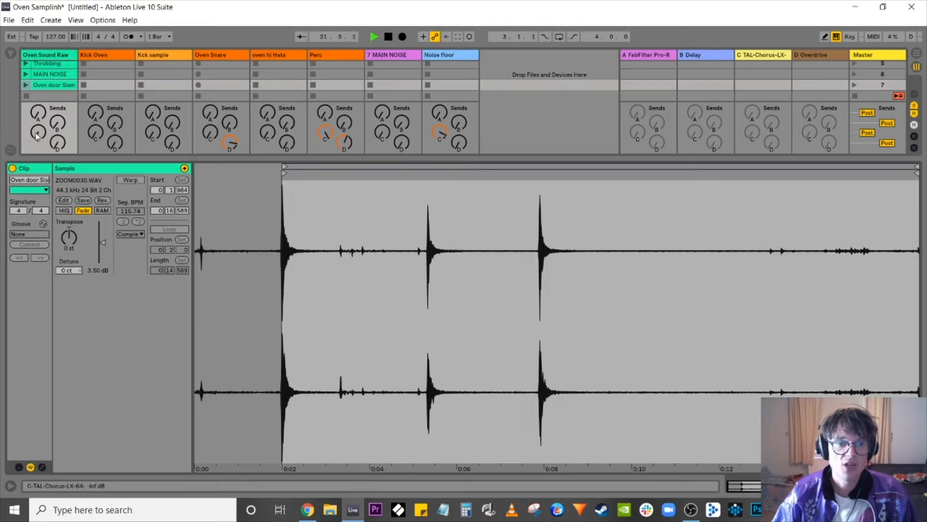
click(26, 85)
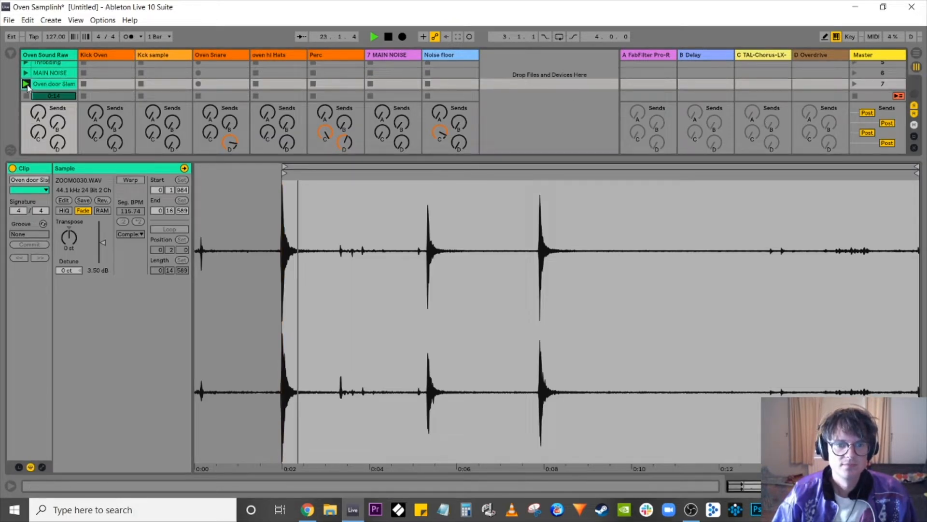
click(26, 96)
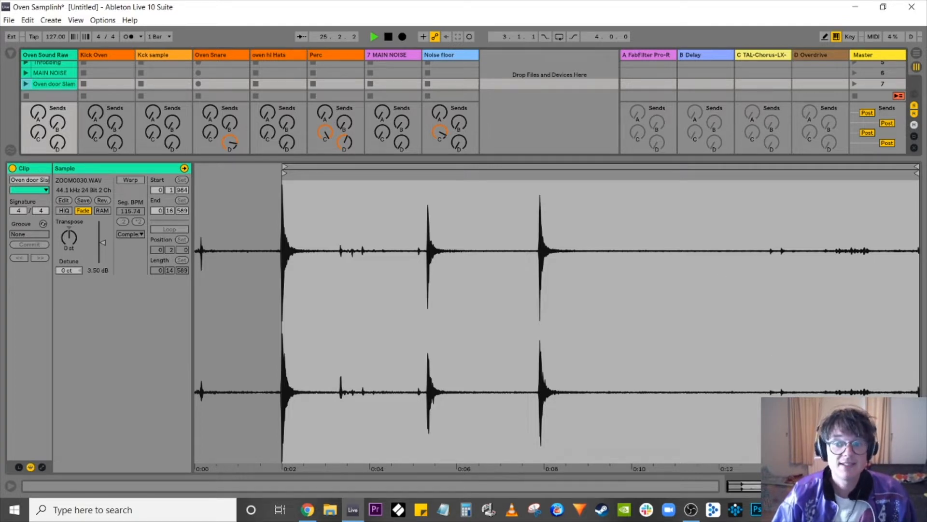
key(ctrl+alt+l)
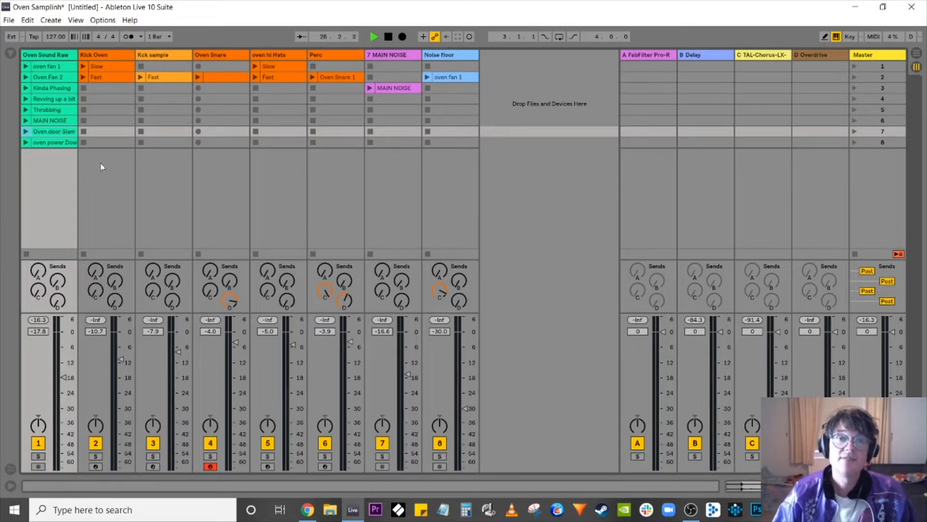
Set the Fade Out of the Kick Oven track's ZOOM0030 sample to 125 ms and audition the track's Fast clip
double_click(148, 55)
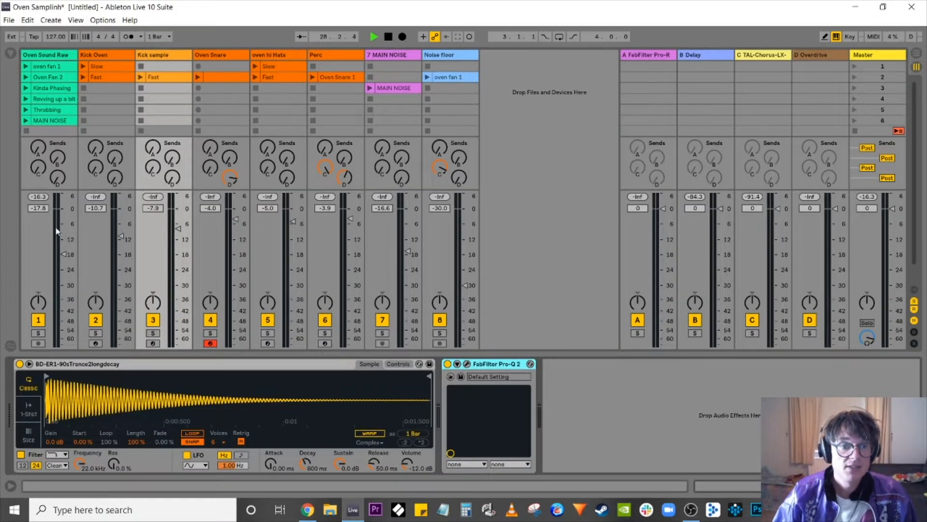
click(103, 57)
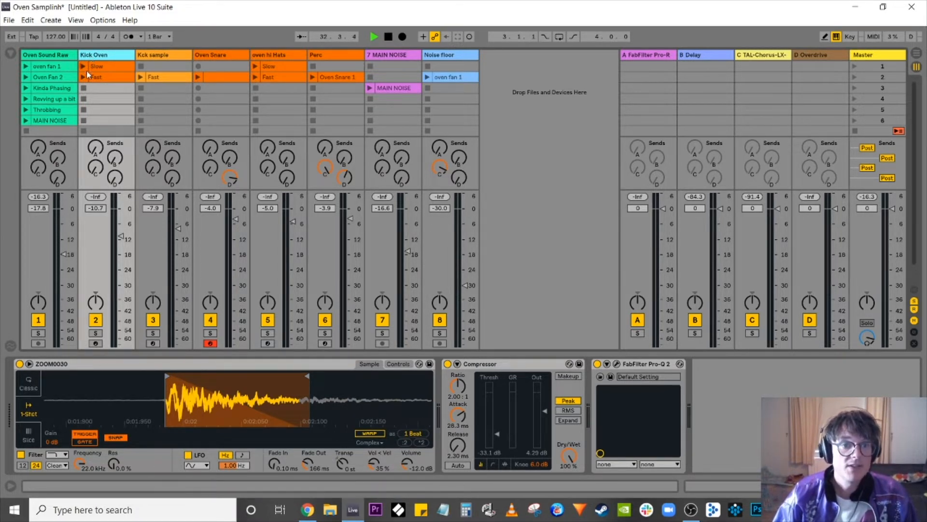
mouse_move(185, 389)
mouse_down()
mouse_move(153, 388)
mouse_move(177, 377)
mouse_move(162, 377)
mouse_move(162, 437)
mouse_move(169, 419)
mouse_up()
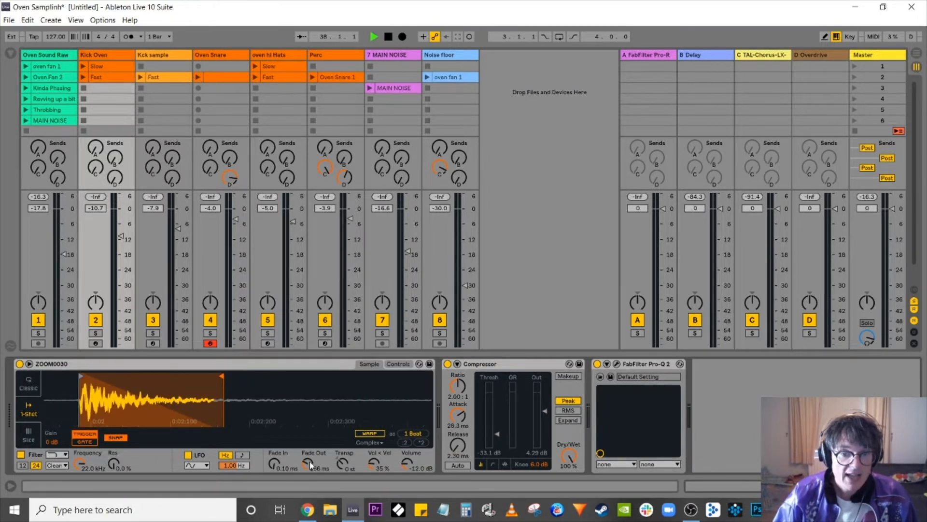
mouse_move(308, 462)
mouse_down()
mouse_move(307, 478)
mouse_move(308, 467)
mouse_up()
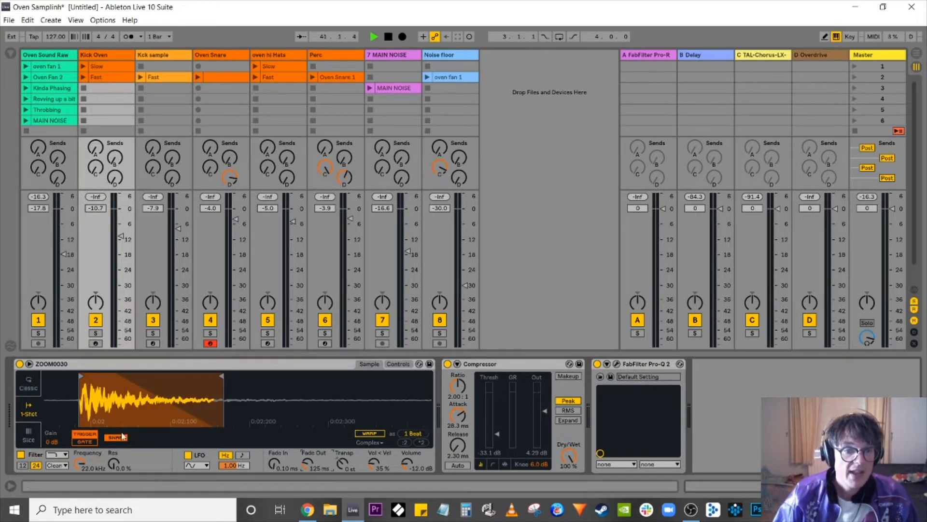
drag(121, 389, 224, 339)
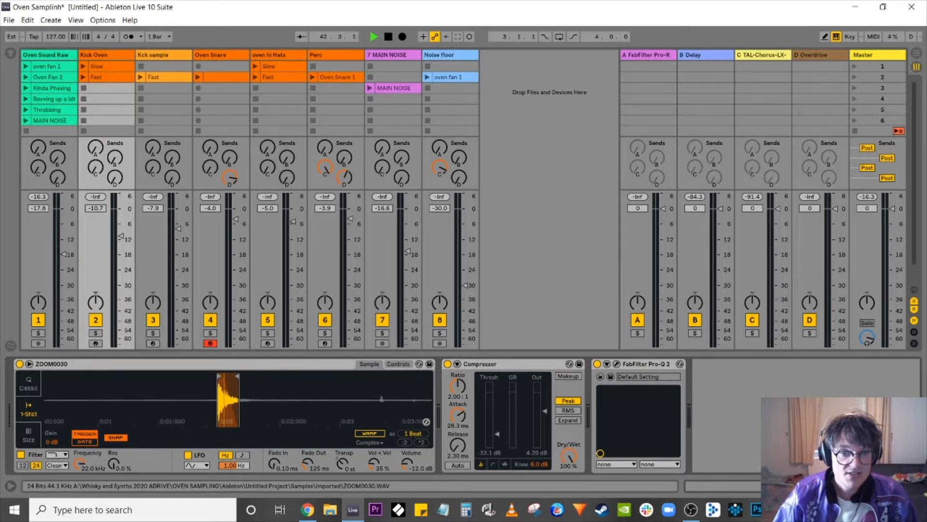
click(84, 78)
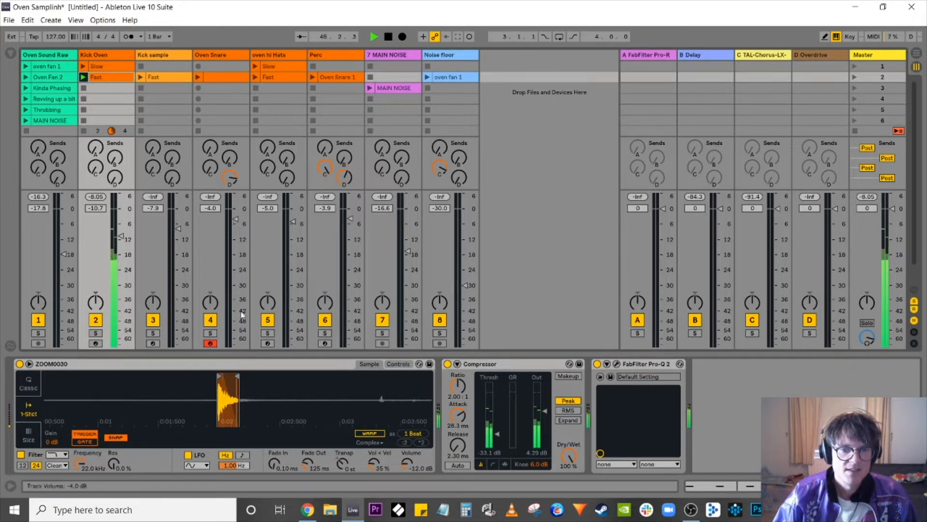
key(space)
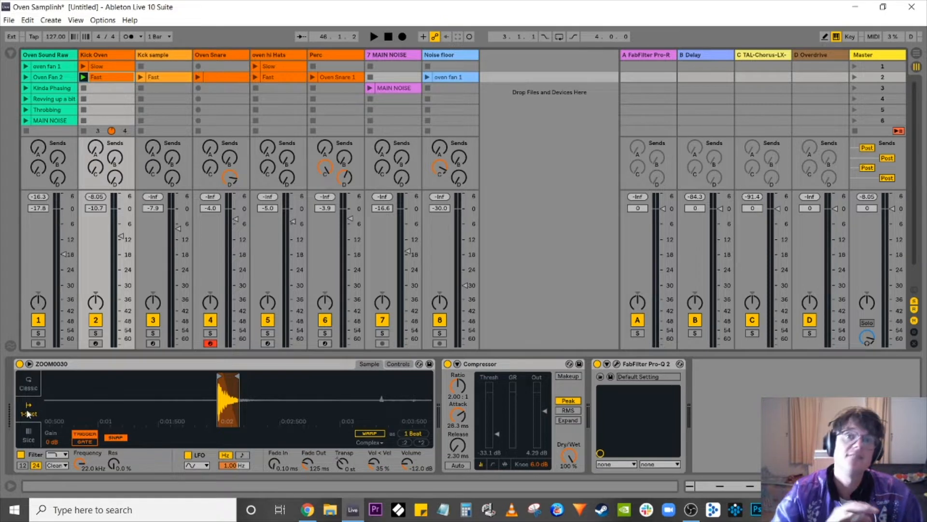
Compare the Classic, 1-Shot and Slice playback modes of the Kick Oven sampler, ending on 1-Shot
click(29, 392)
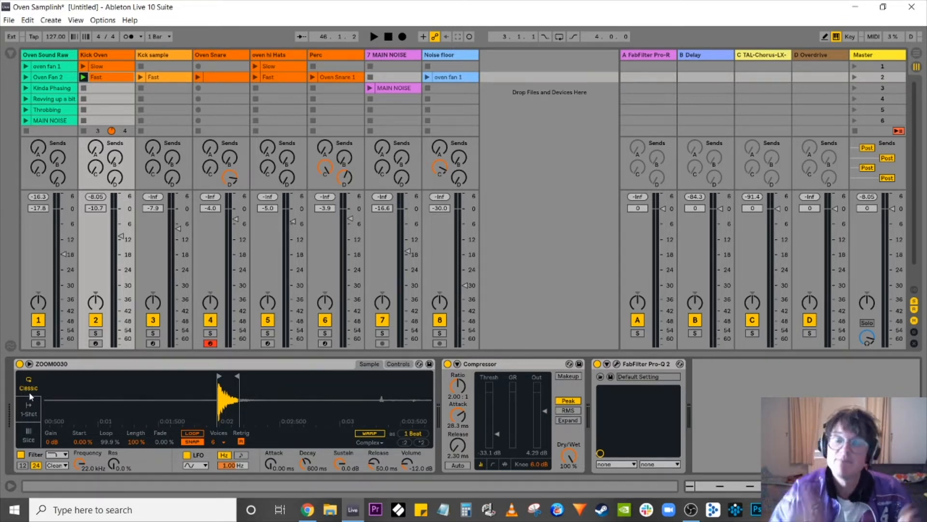
click(31, 404)
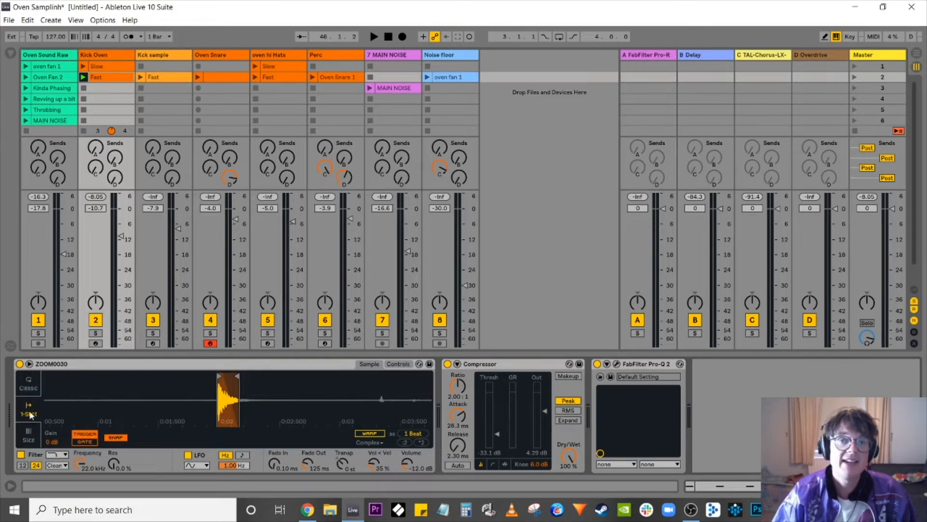
click(30, 440)
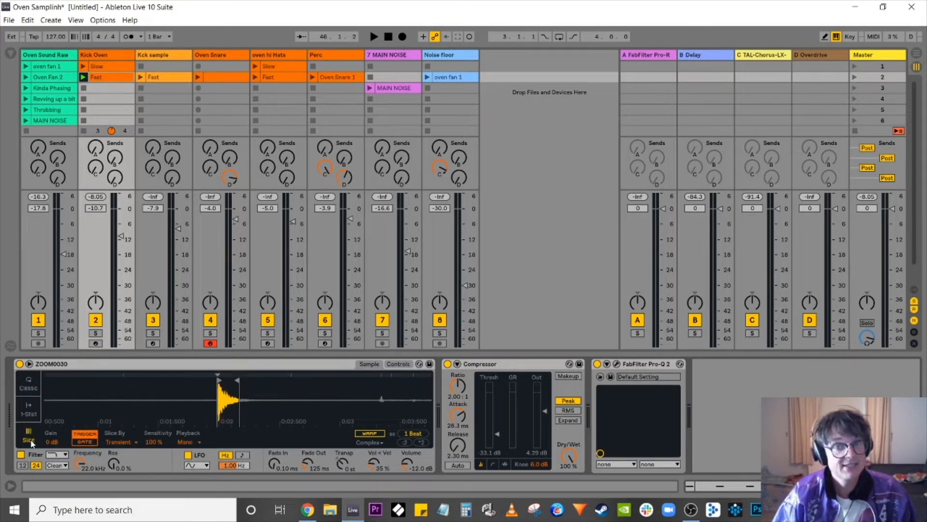
click(28, 410)
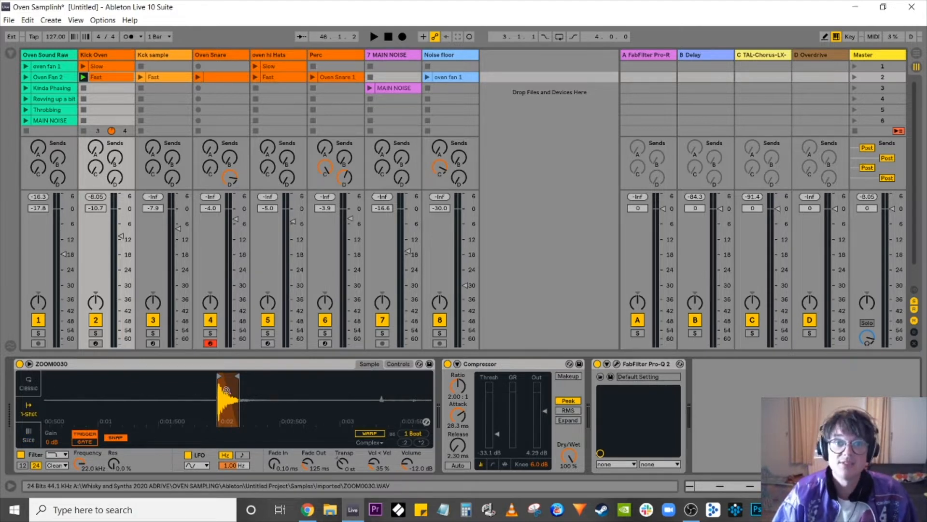
Audition the Kick Oven track's Fast clip and look at the Compressor in its device chain
drag(230, 391, 234, 427)
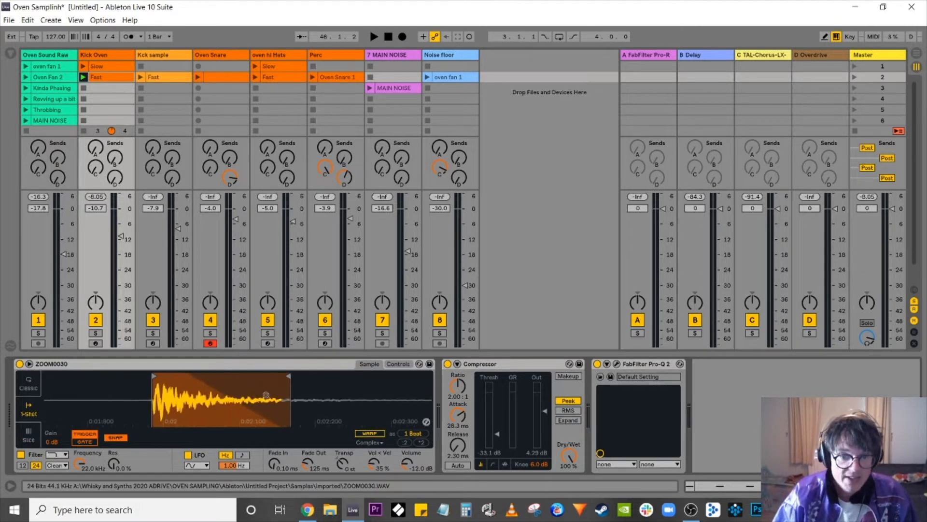
click(83, 77)
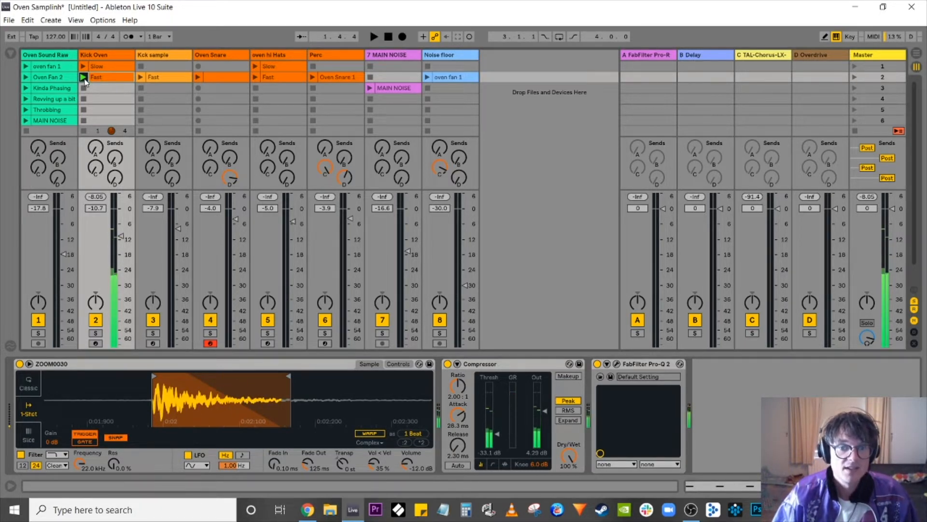
double_click(500, 367)
double_click(448, 379)
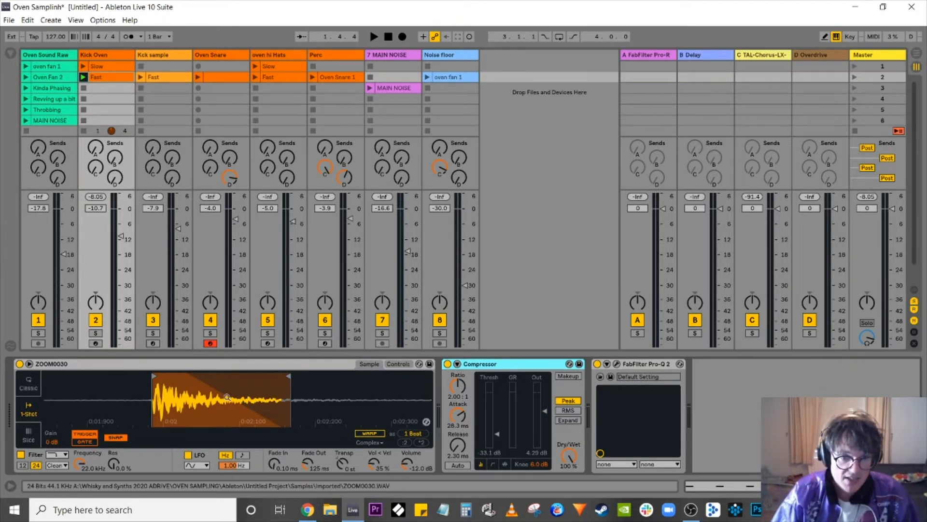
Examine the start of the Kick Oven sample up close and the EQ curve in the track's FabFilter Pro-Q 2
drag(150, 389, 154, 452)
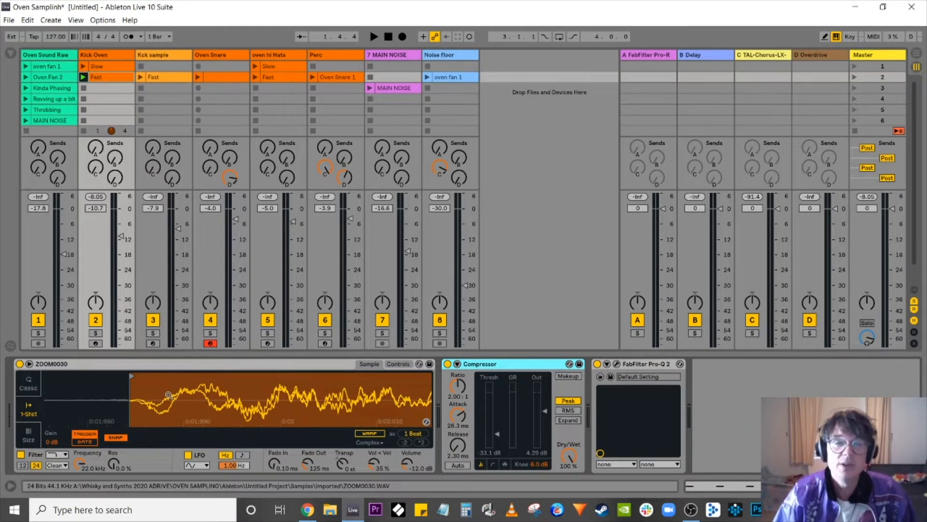
drag(169, 395, 182, 321)
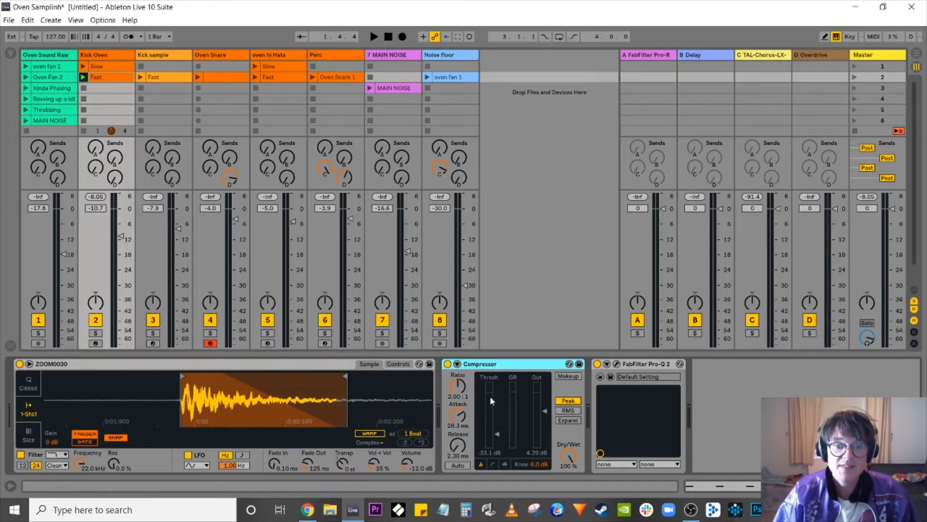
click(616, 365)
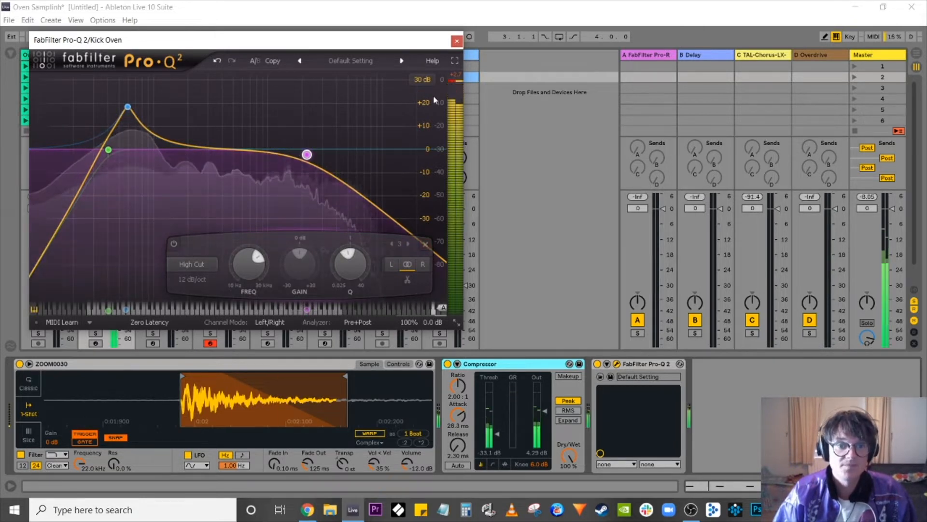
click(456, 41)
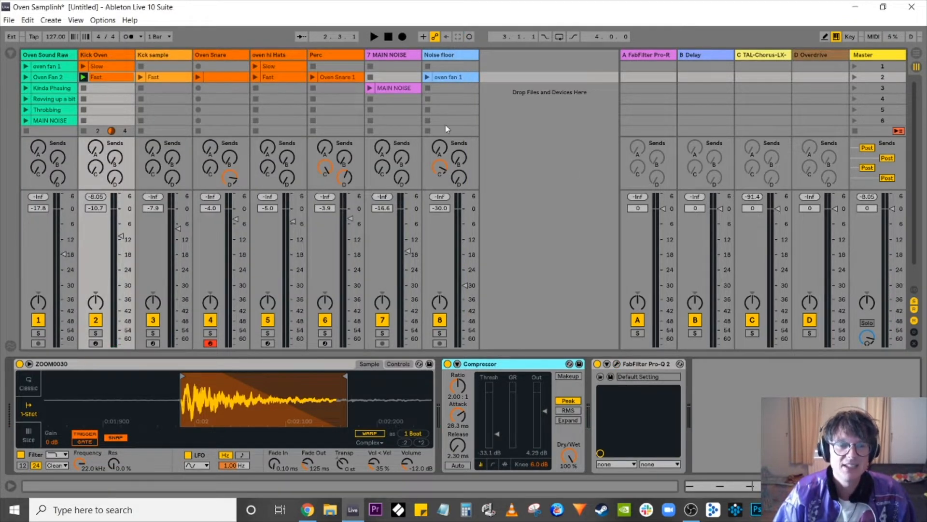
Play the Kck sample track's Fast clip, set the track's volume to -5.3 dB and solo it, ending with playback stopped
click(161, 55)
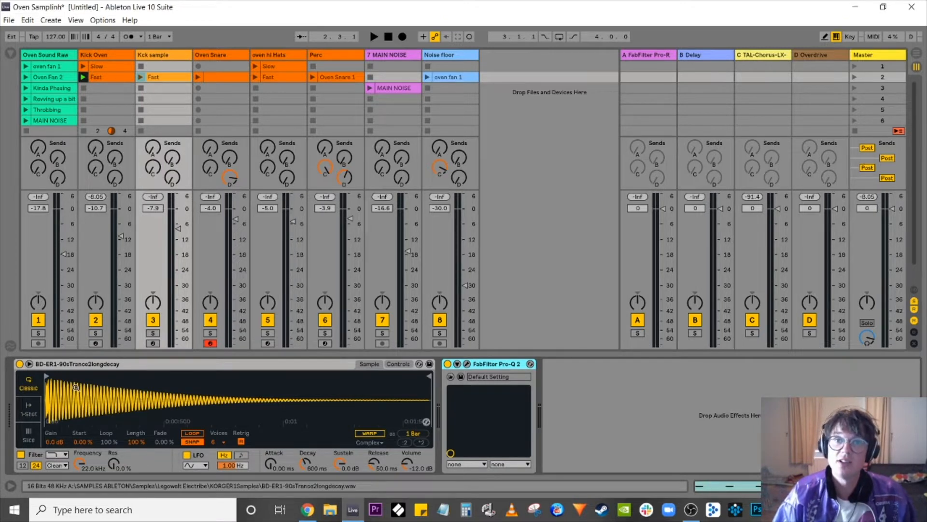
click(140, 77)
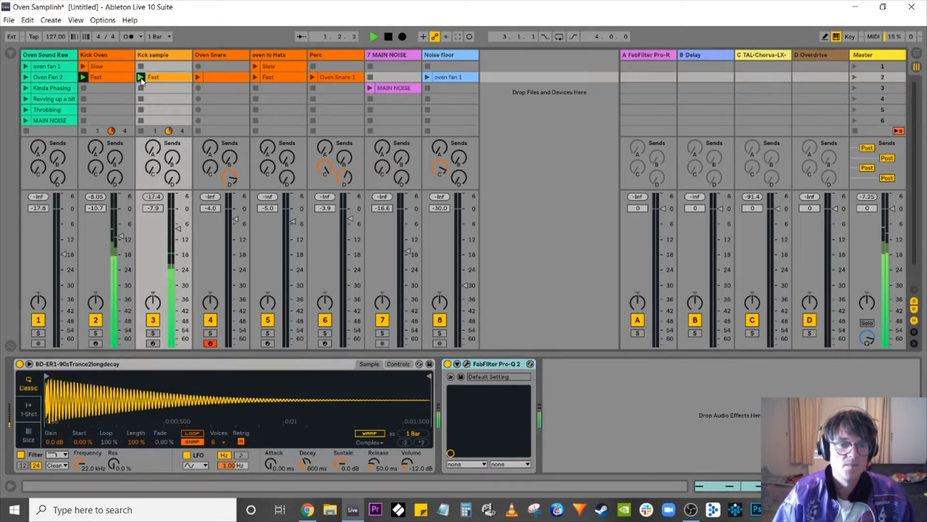
drag(178, 244, 175, 213)
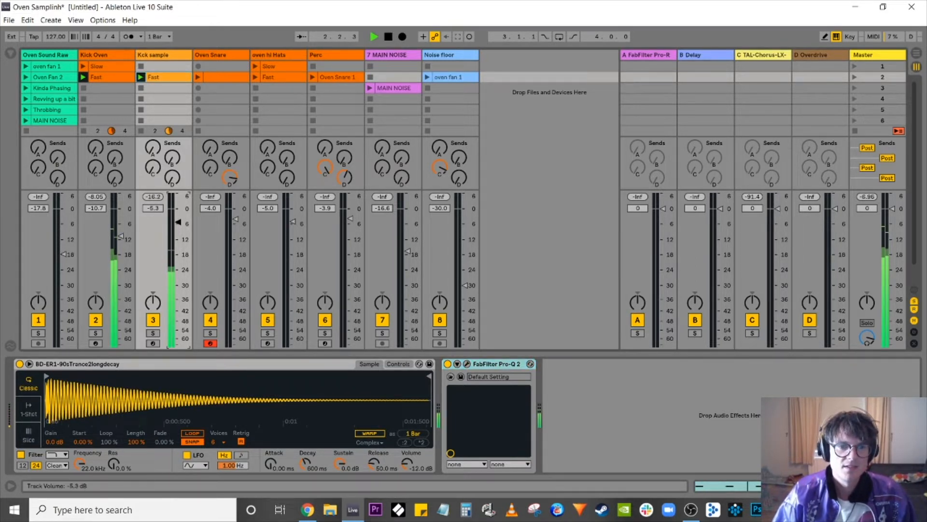
click(156, 333)
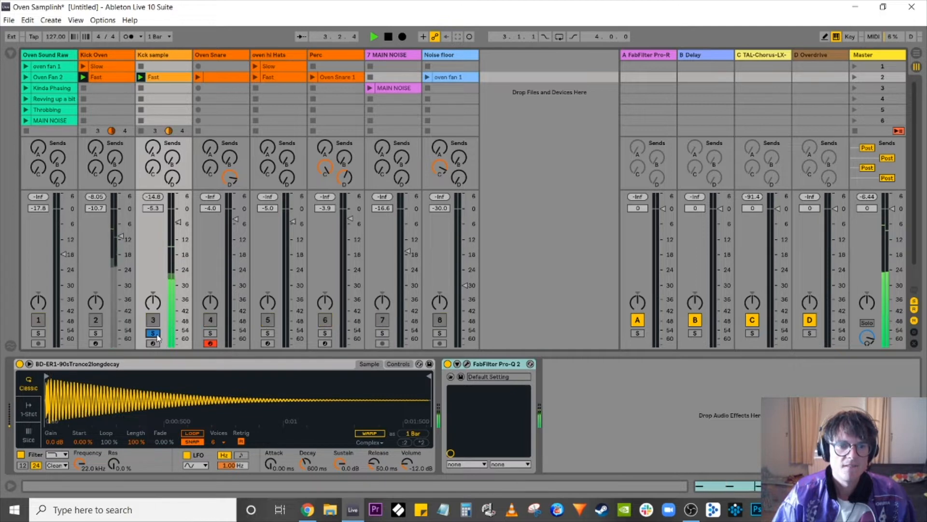
key(space)
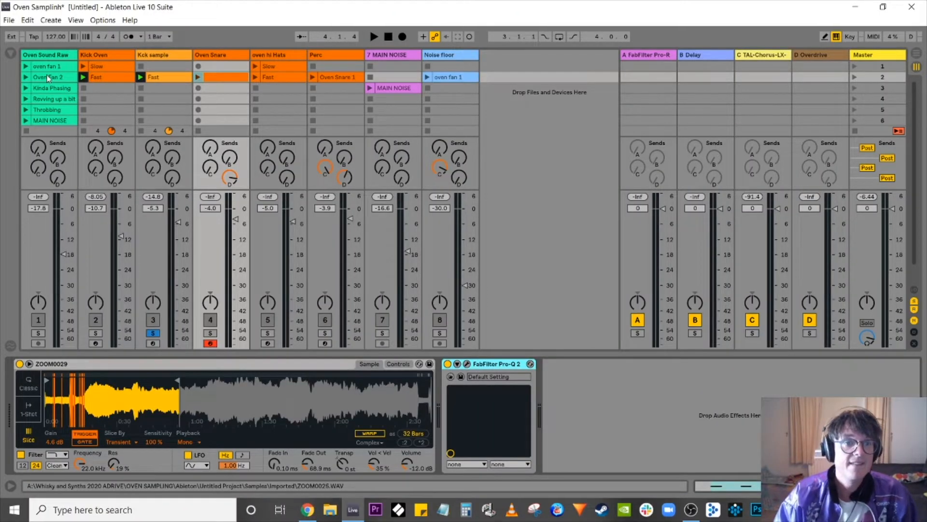
Compare the Kck sample and Oven Snare tracks' devices and examine the slices early in the Oven Snare's ZOOM0029 sample
click(53, 120)
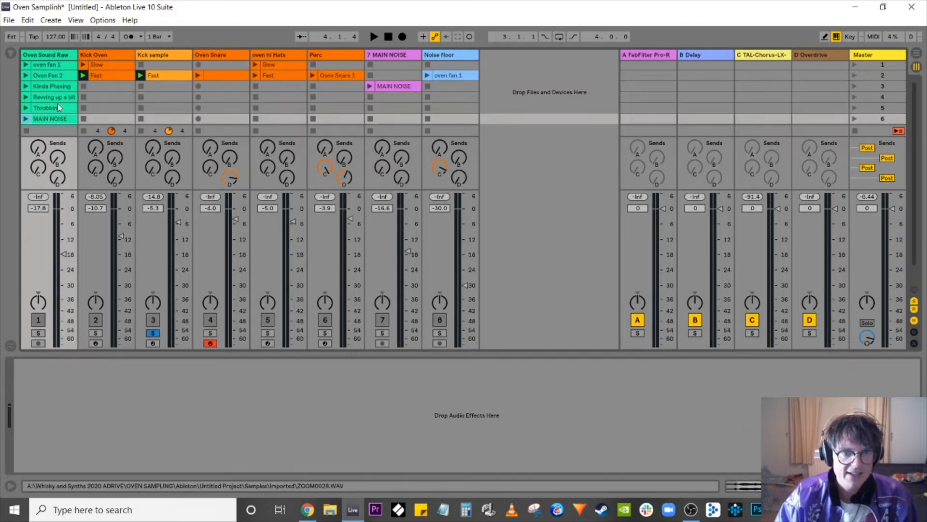
click(167, 55)
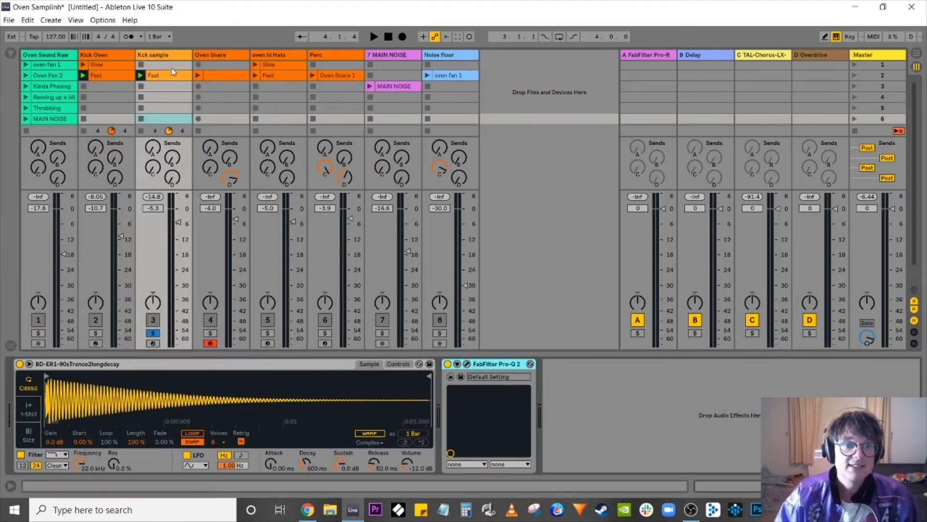
click(205, 54)
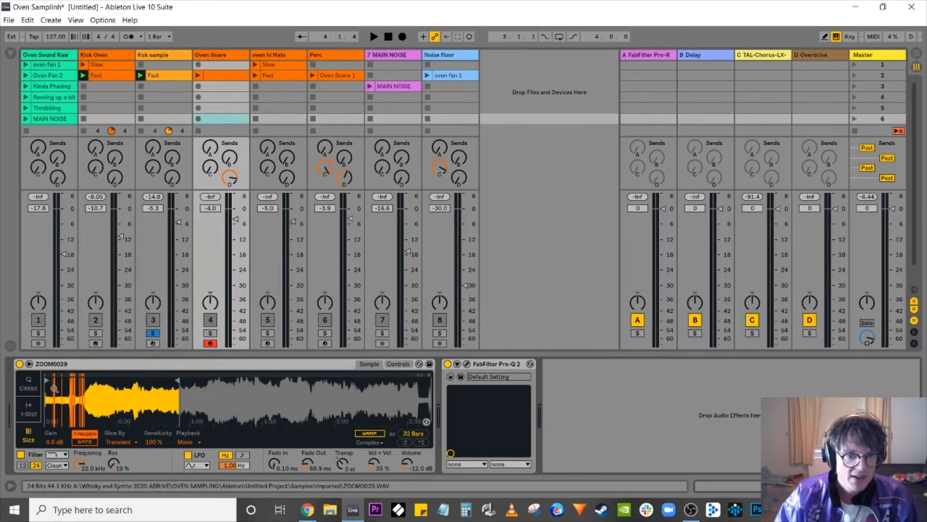
drag(55, 387, 55, 411)
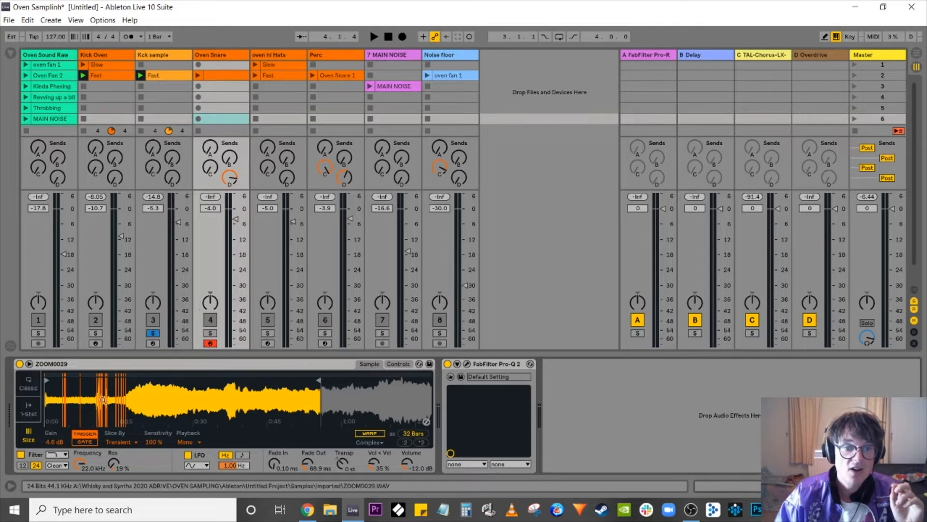
drag(85, 397, 86, 418)
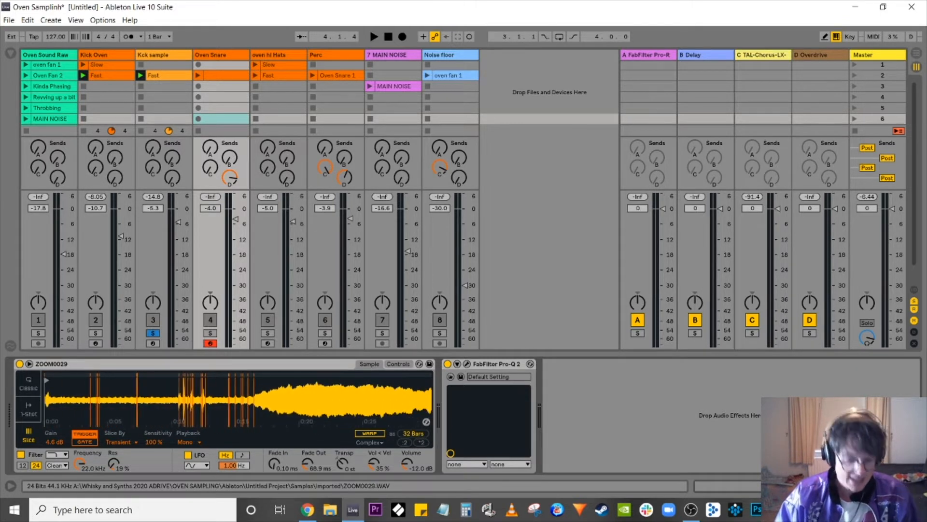
Solo the Oven Snare track and audition its slices while examining the first part of the sample waveform
click(210, 333)
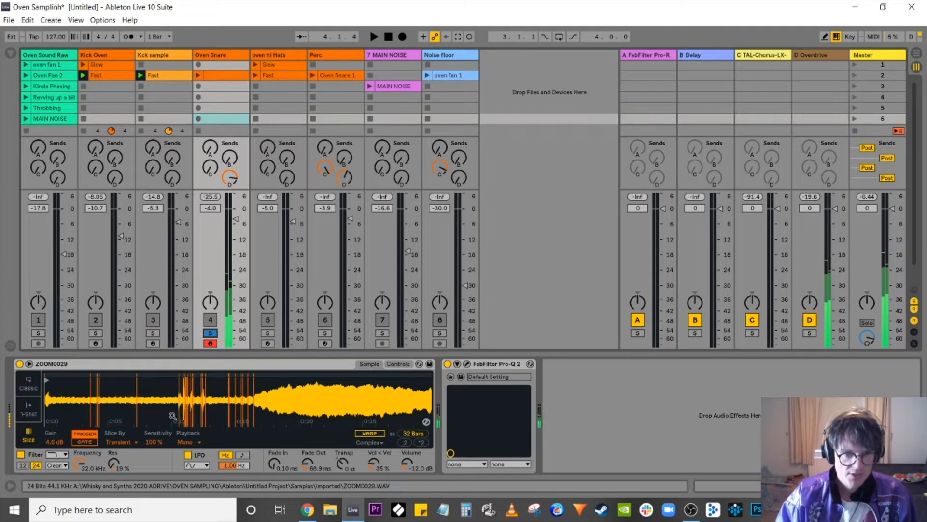
drag(202, 400, 193, 343)
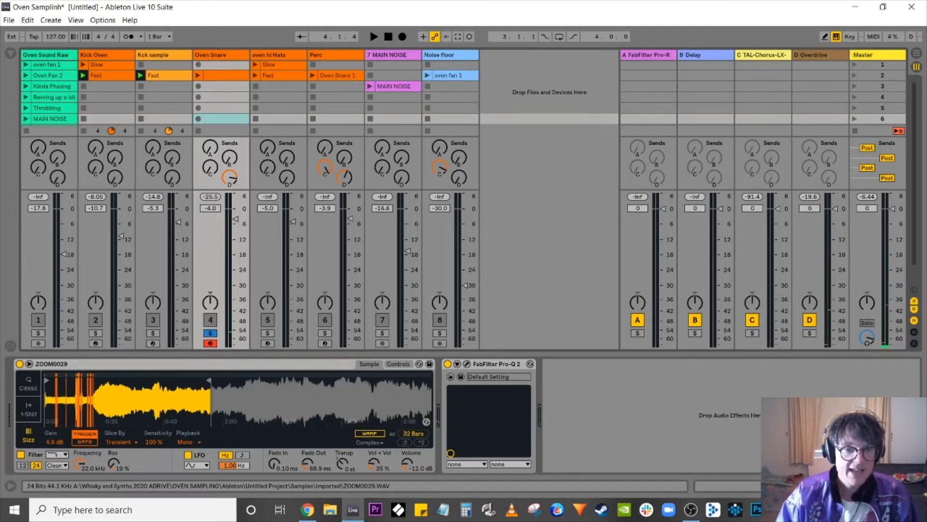
drag(63, 396, 63, 437)
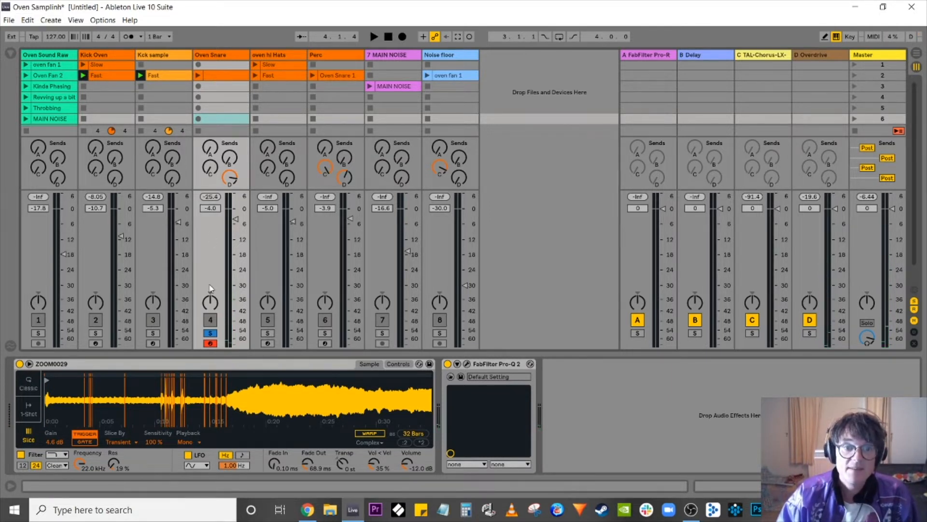
Inspect the slice markers around 12 to 14 seconds and set the Oven Snare sampler's slicing Sensitivity to 96 %
drag(187, 400, 187, 444)
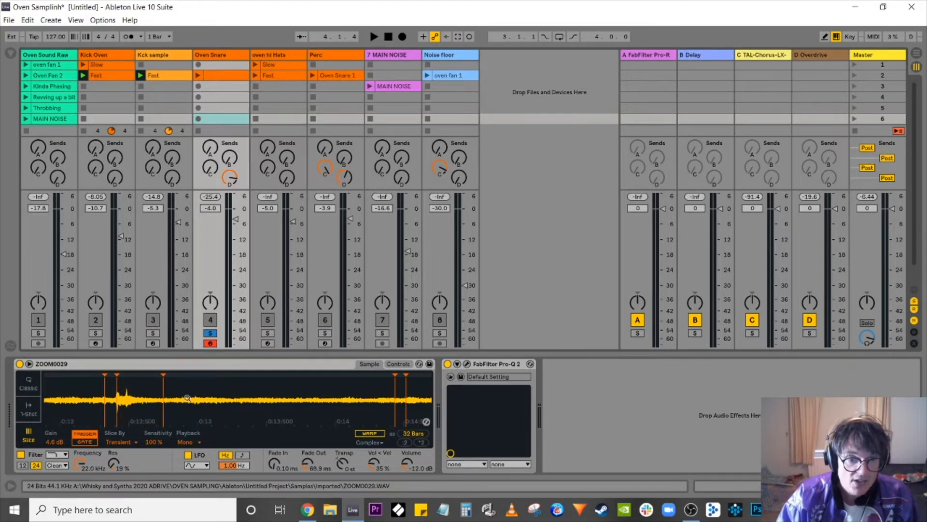
drag(154, 442, 153, 451)
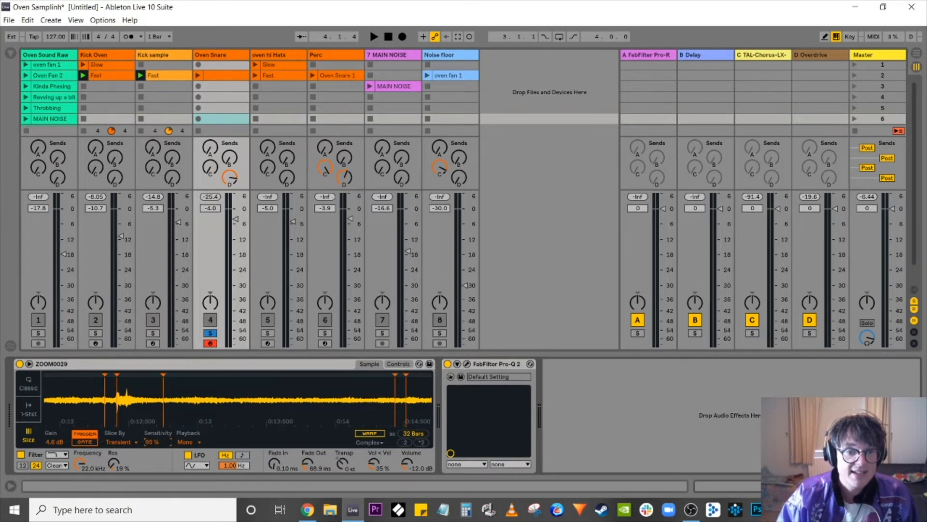
drag(144, 409, 134, 402)
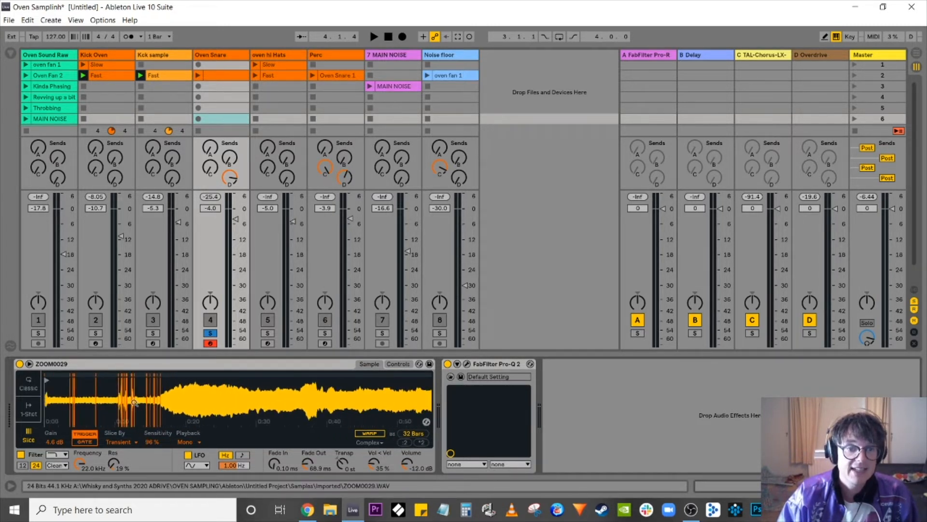